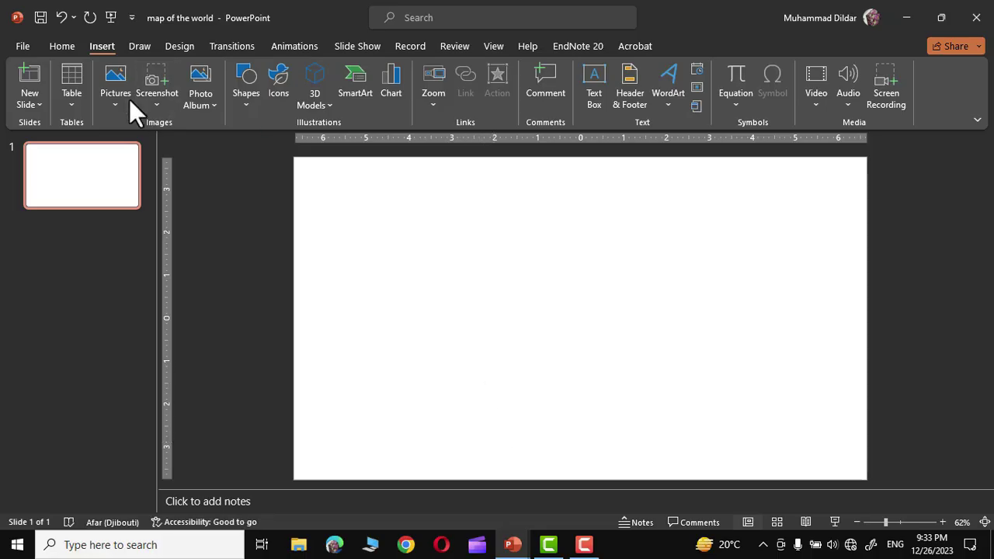
Insert earth-11048_1920 from Downloads so the satellite map fills slide 1.
left_click(112, 82)
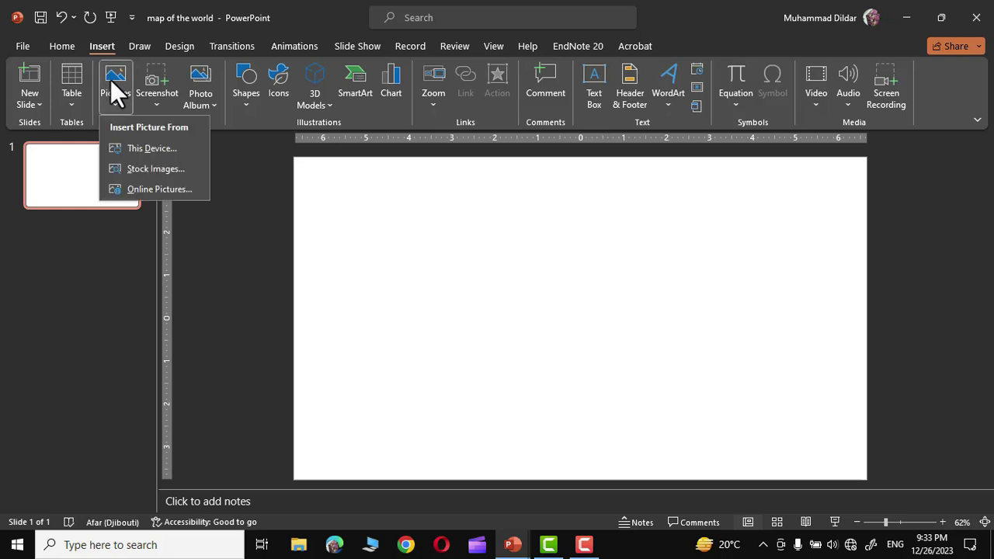
left_click(136, 146)
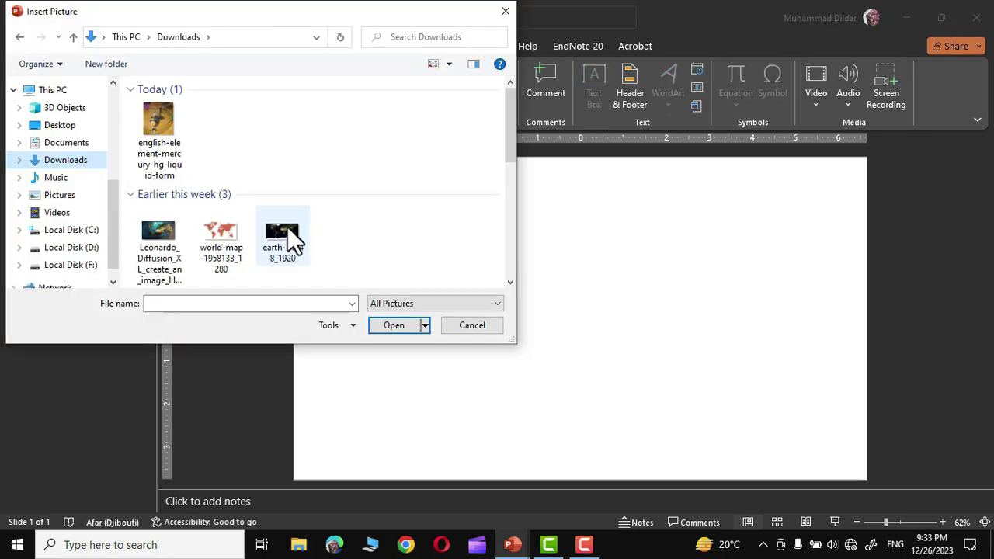
left_click(286, 226)
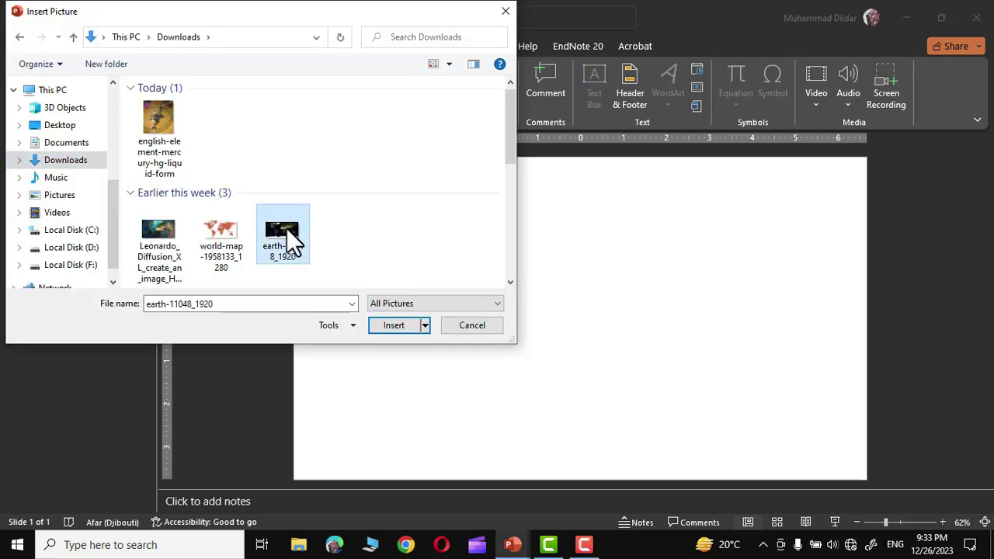
left_click(388, 325)
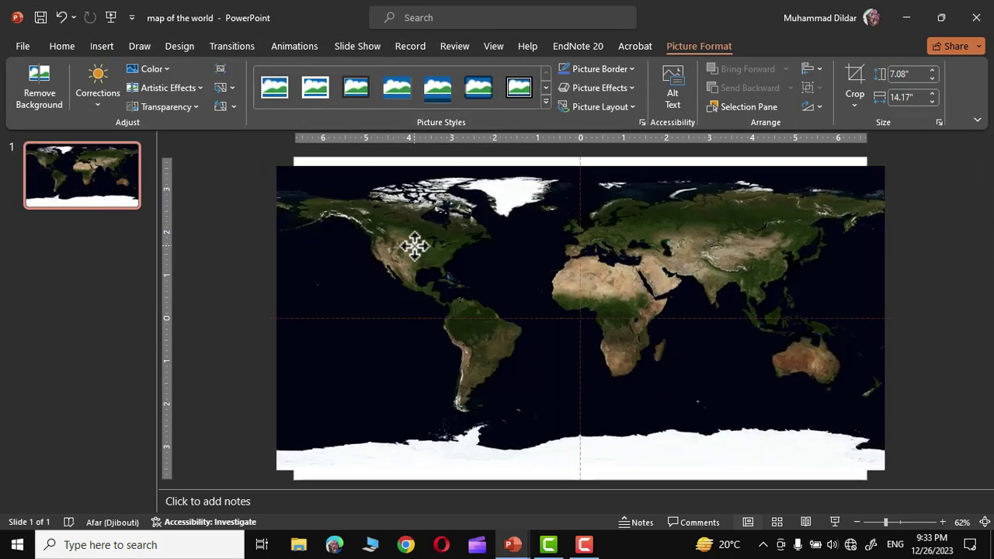
left_click(32, 290)
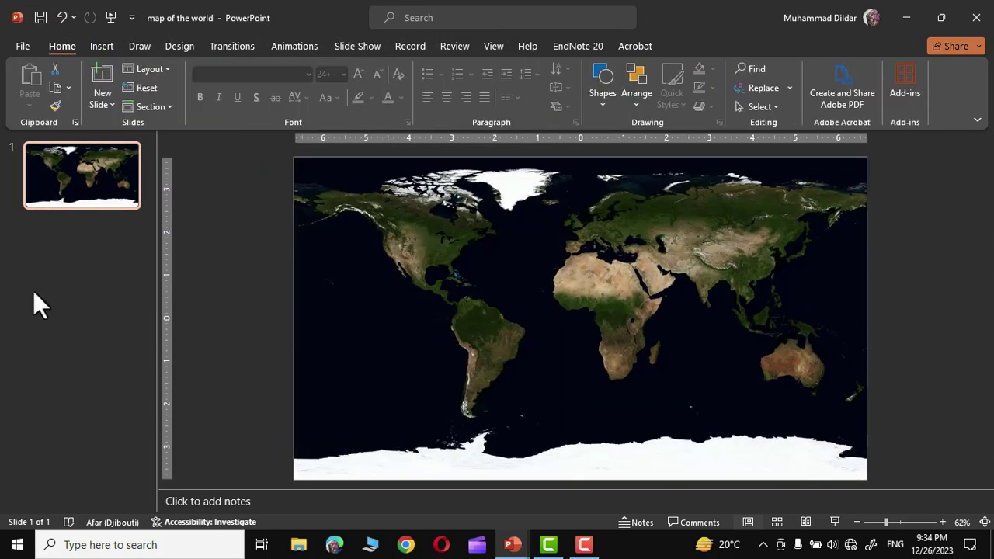
Duplicate slide 1, then drag slide 2's map off the right edge of the slide.
right_click(72, 169)
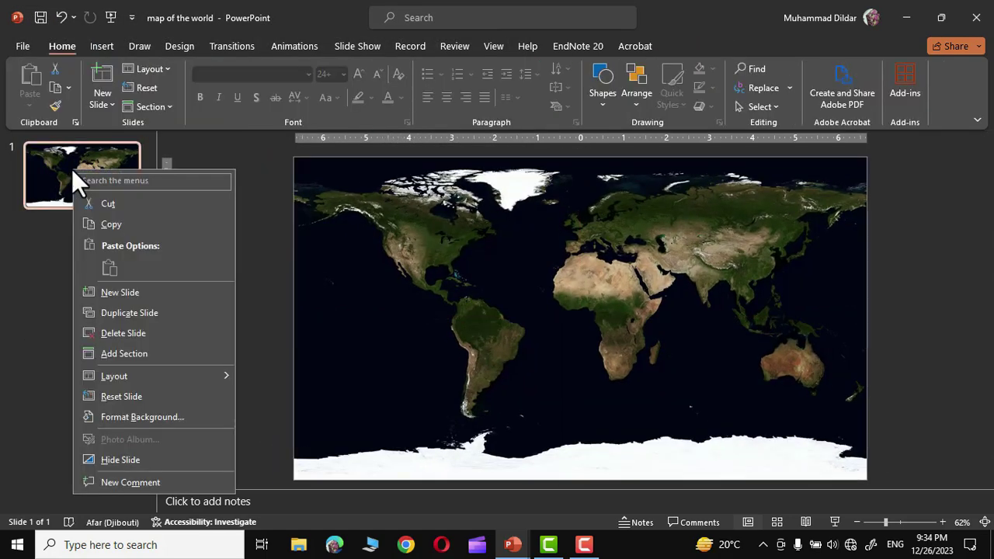
left_click(145, 310)
left_click(943, 522)
left_click(942, 522)
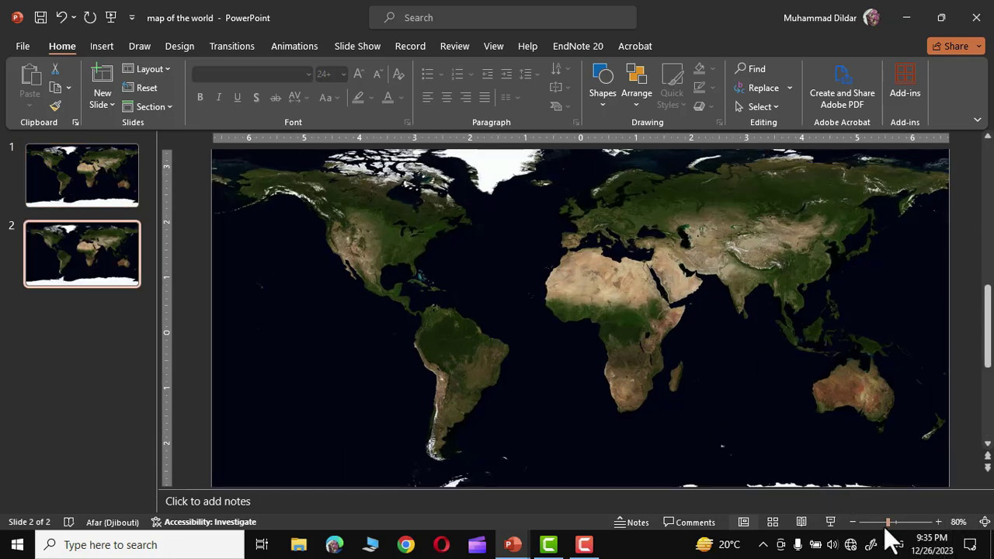
left_click(852, 519)
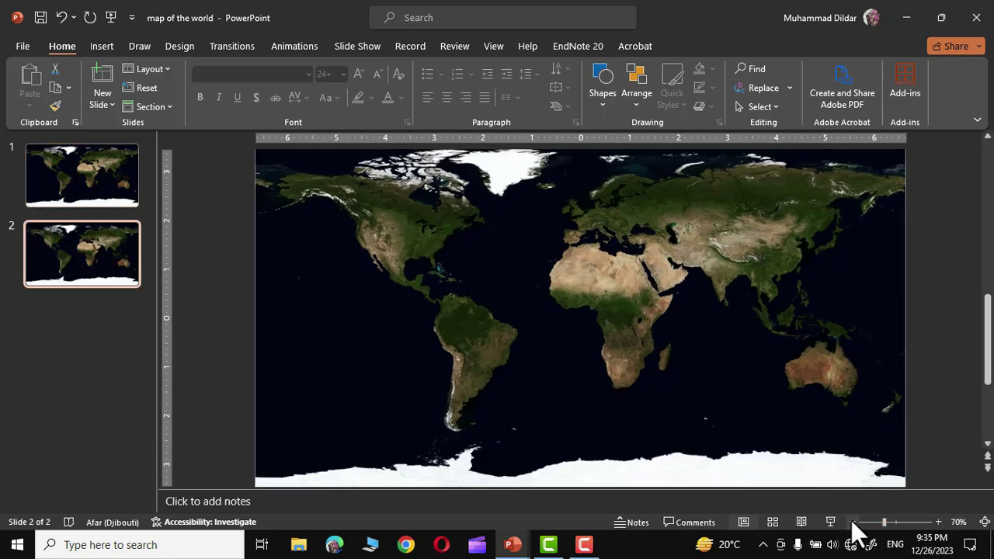
left_click(851, 519)
left_click(851, 519)
left_click(553, 314)
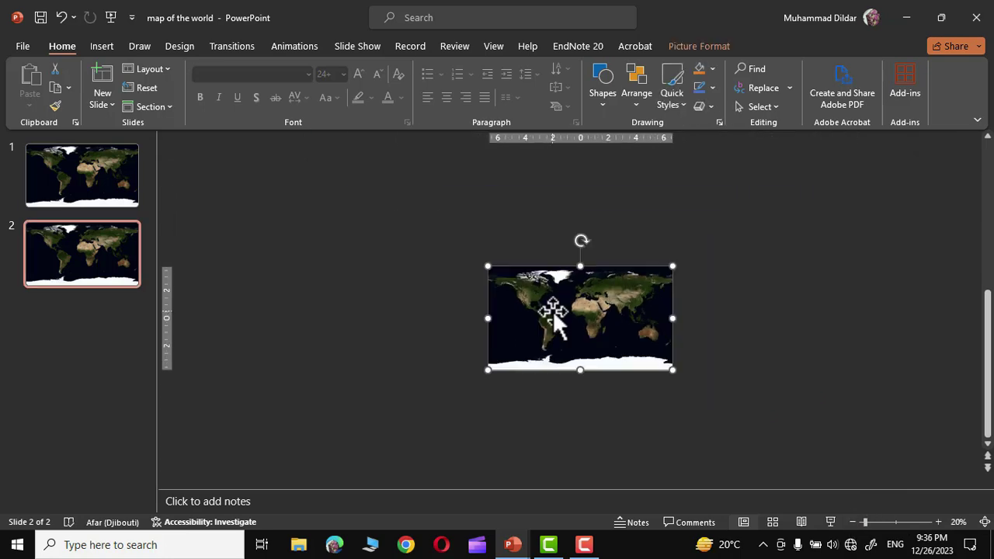
left_click_drag(554, 314, 740, 310)
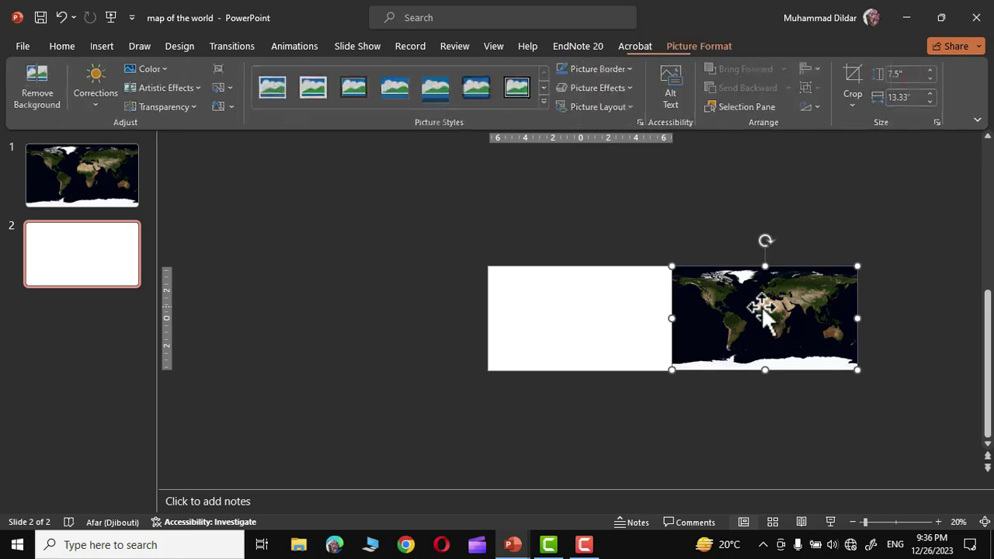
Set the map's Picture Transparency to 67% in Format Picture.
right_click(738, 295)
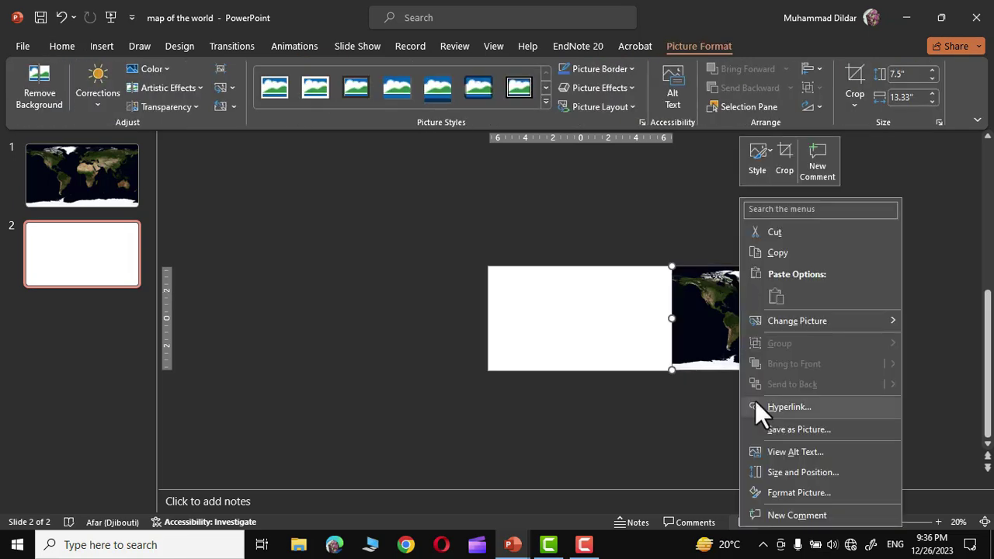
left_click(788, 496)
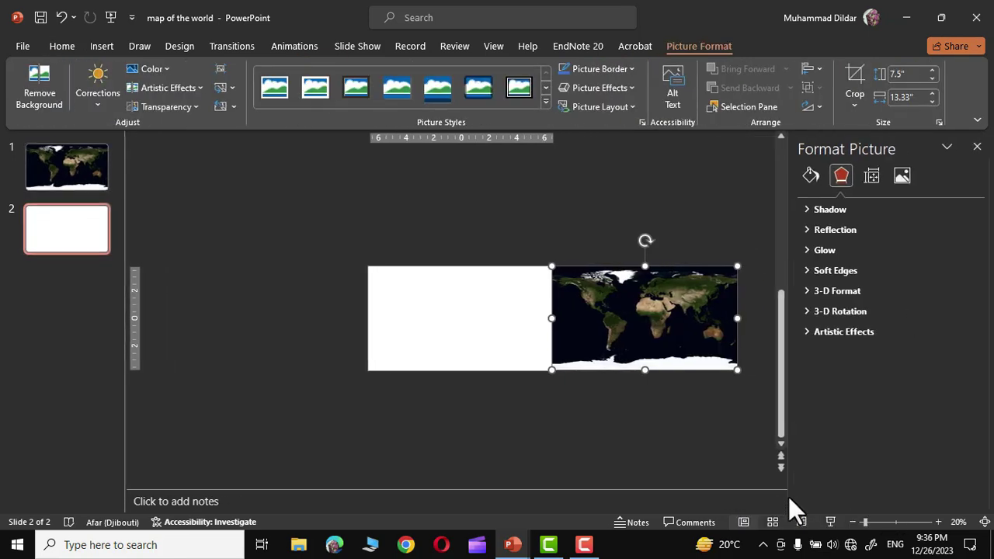
left_click(901, 172)
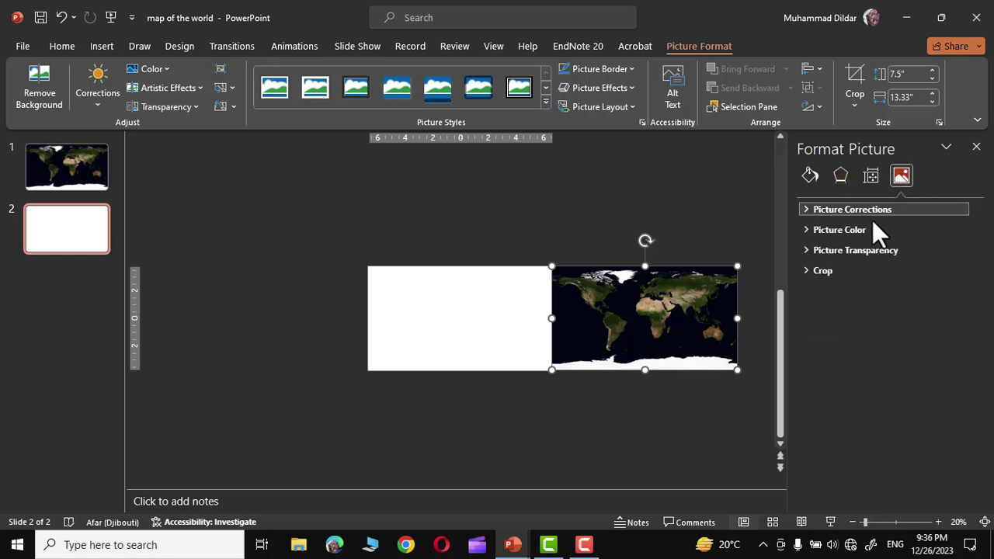
left_click(804, 249)
left_click_drag(869, 294, 897, 293)
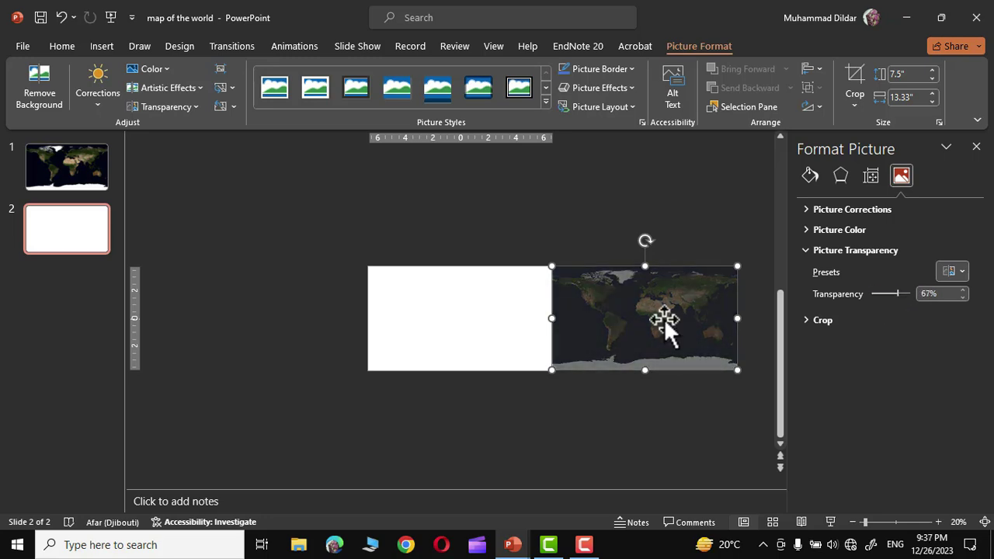
Move the faded map onto slide 2 and enlarge it proportionally to about 15.2 x 27 inches.
left_click_drag(665, 318, 624, 324)
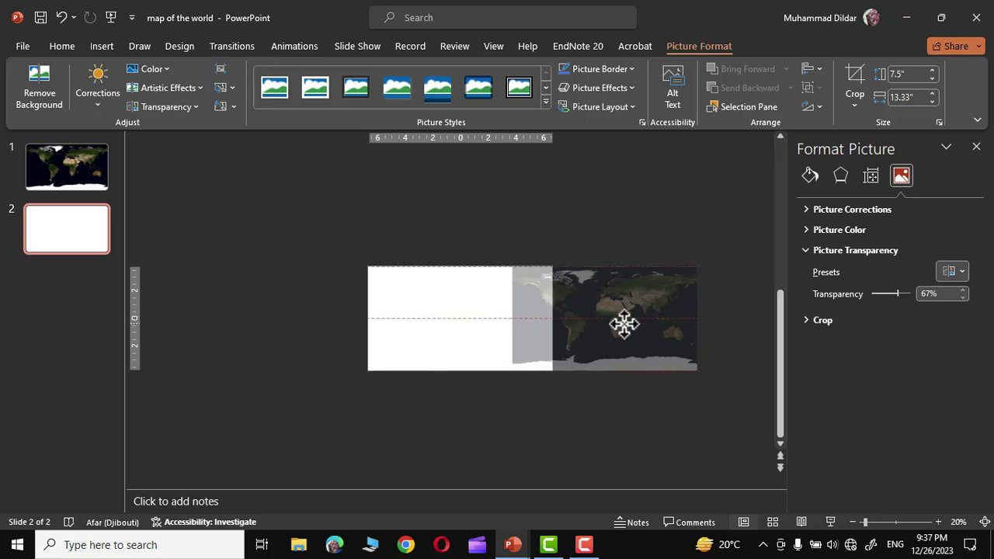
left_click_drag(511, 371, 467, 431)
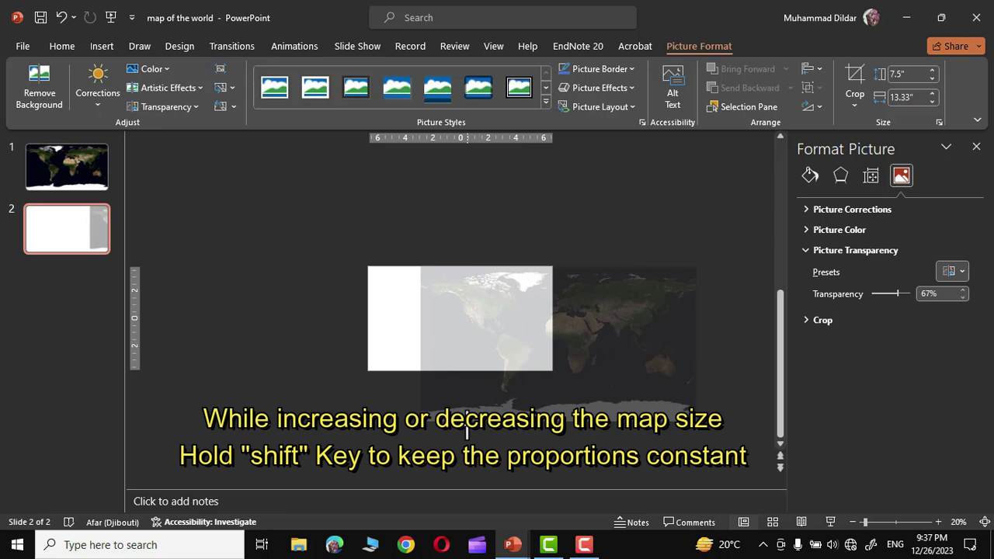
left_click_drag(467, 431, 416, 442)
key("Escape")
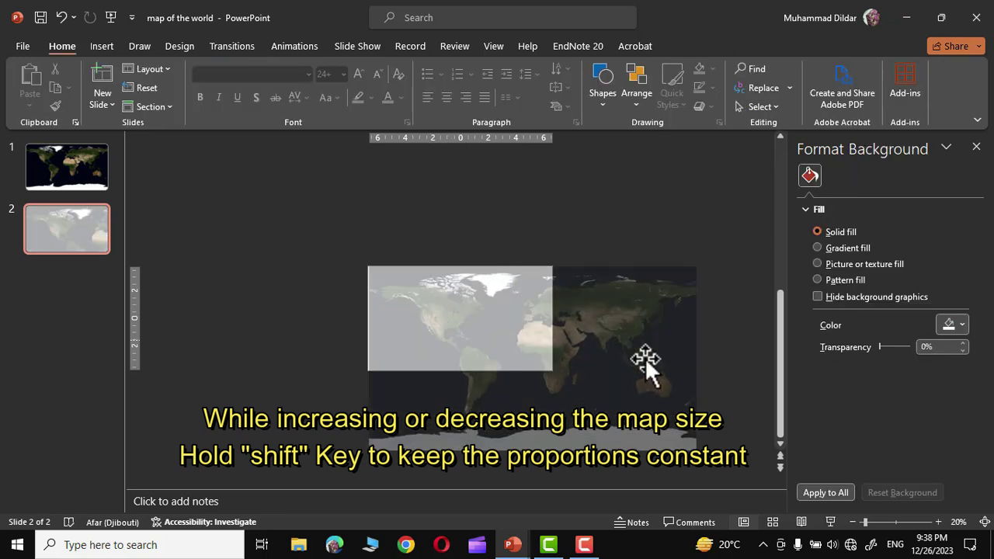
left_click(462, 311)
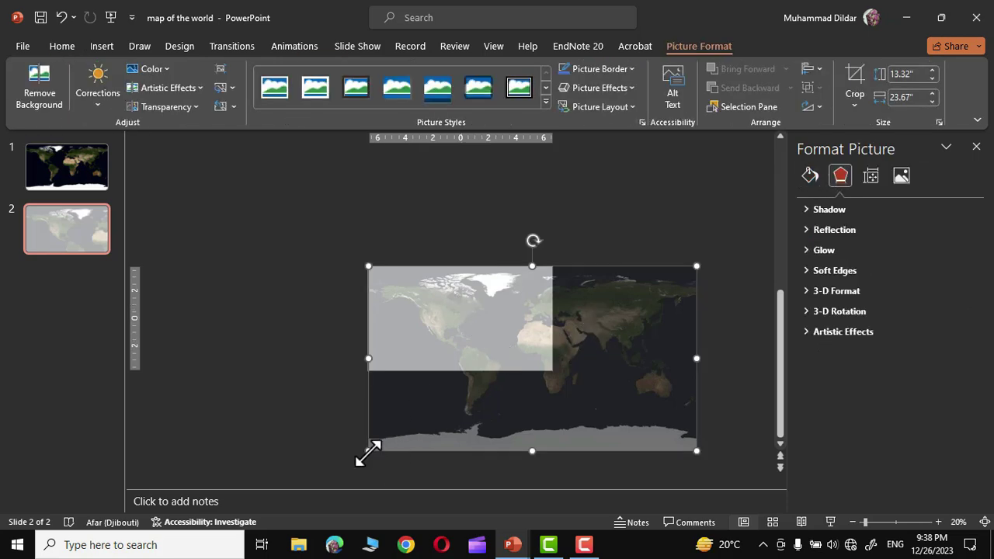
left_click_drag(368, 450, 366, 470)
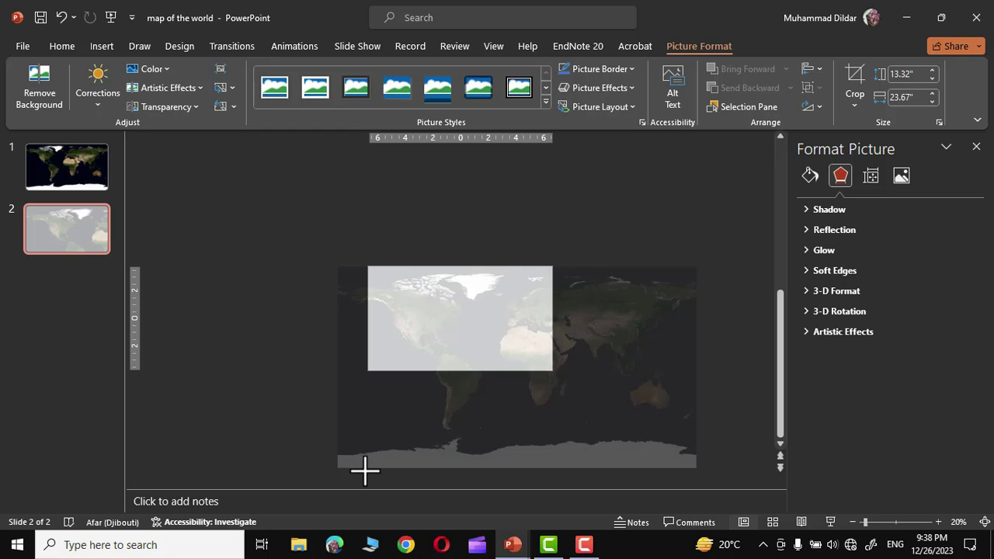
left_click(535, 413)
left_click_drag(368, 470, 354, 476)
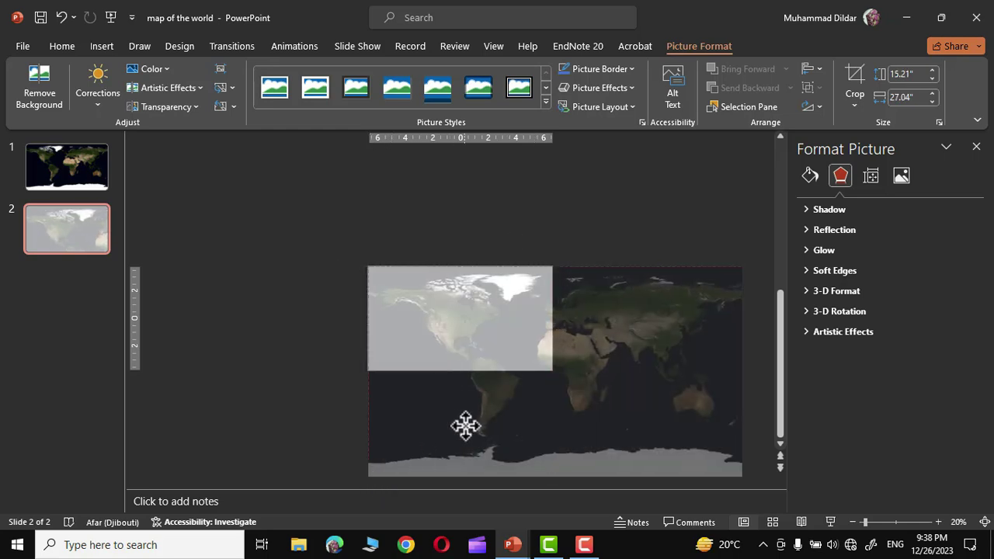
left_click(53, 223)
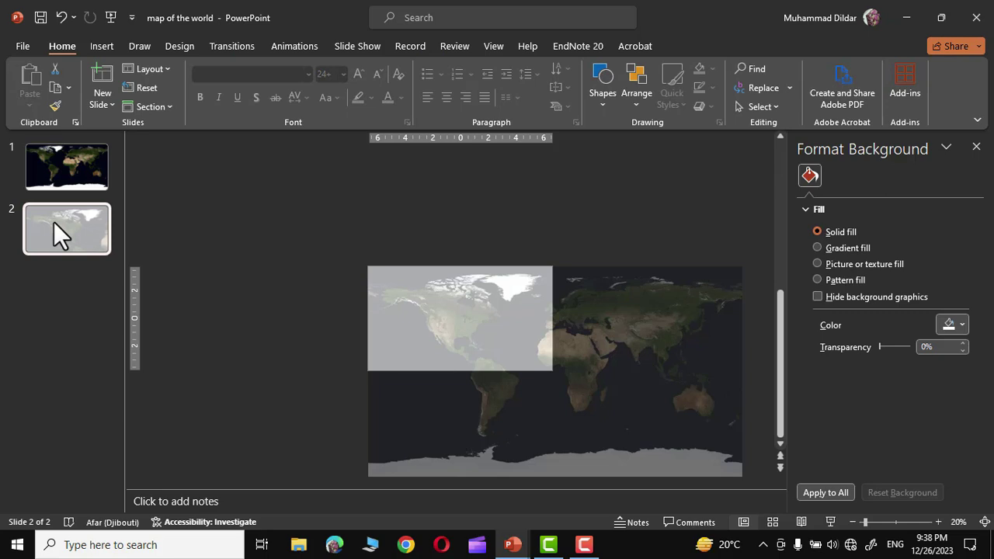
Duplicate slide 2, then move the map up and resize it to frame South America.
right_click(53, 221)
left_click(147, 365)
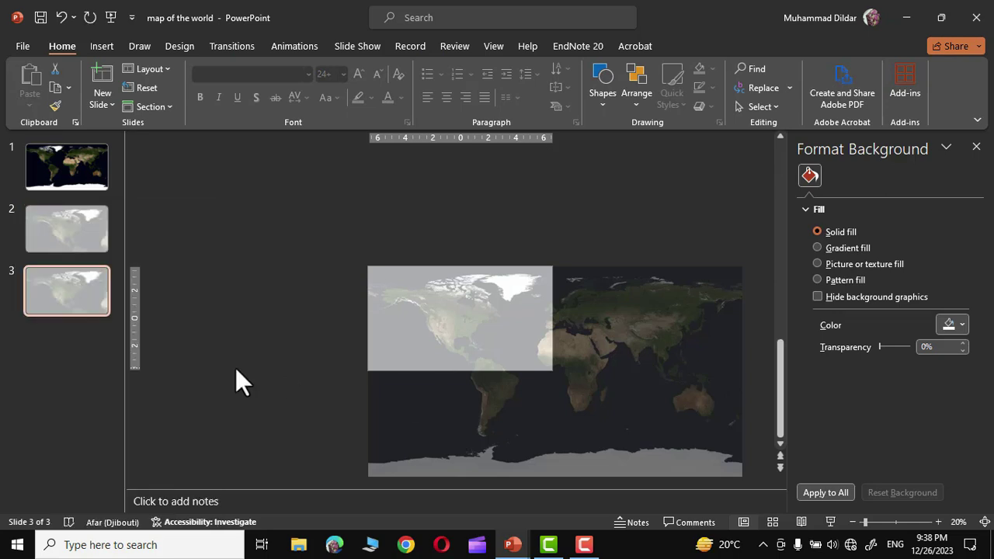
mouse_move(635, 414)
left_mouse_down()
mouse_move(635, 342)
mouse_move(649, 339)
mouse_move(633, 339)
left_mouse_up()
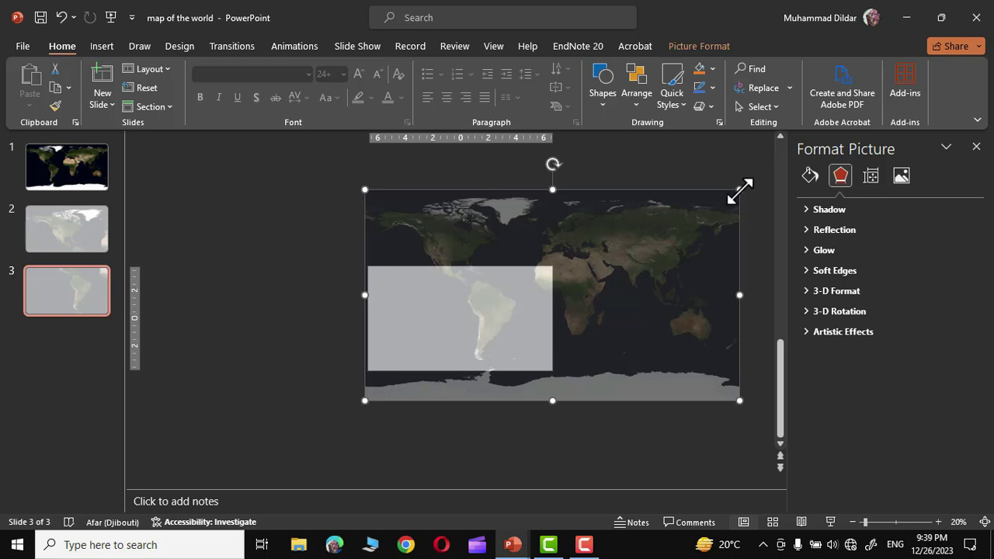
mouse_move(740, 190)
left_mouse_down()
mouse_move(725, 204)
mouse_move(765, 196)
left_mouse_up()
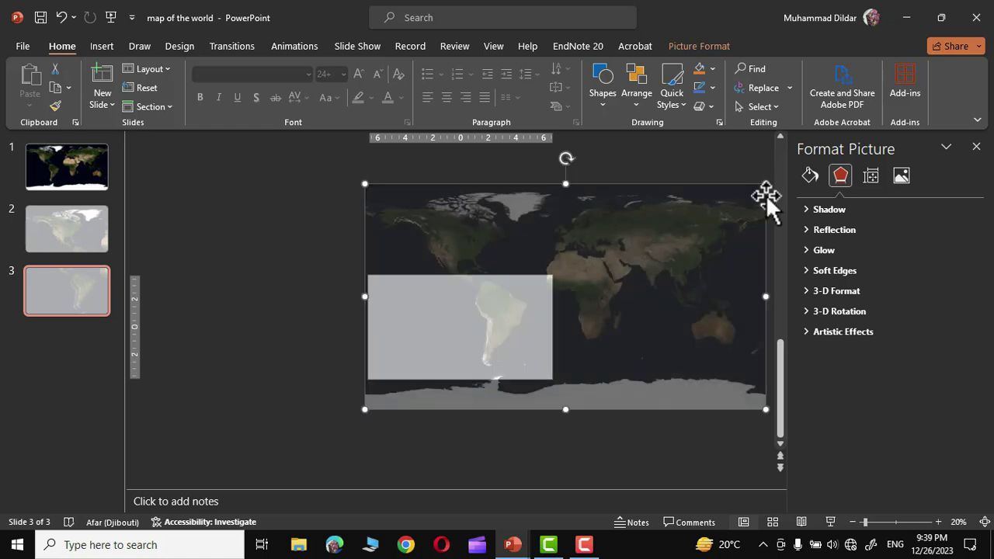
Duplicate slide 3, then shift and resize the map to frame Africa.
right_click(62, 288)
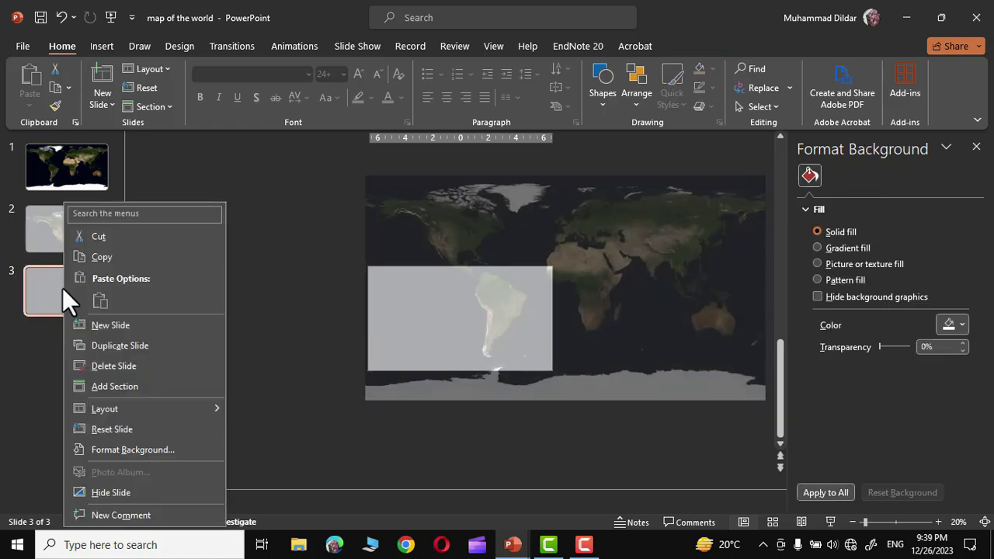
left_click(118, 344)
left_click_drag(630, 278, 547, 298)
mouse_move(612, 218)
left_mouse_down()
mouse_move(605, 224)
mouse_move(627, 219)
left_mouse_up()
left_click(70, 355)
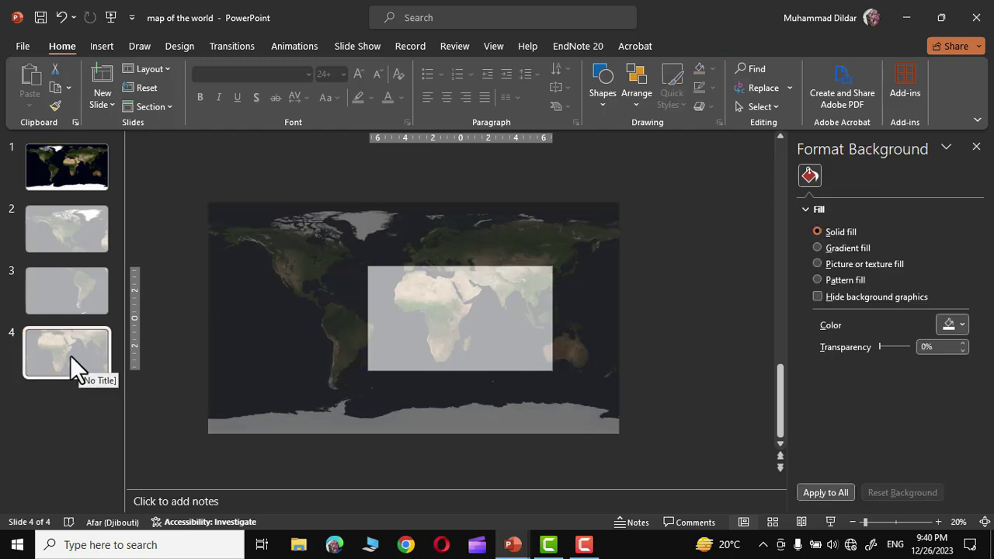
Duplicate slide 4 as slide 5 and move and enlarge the map to frame Europe.
right_click(70, 355)
left_click(128, 173)
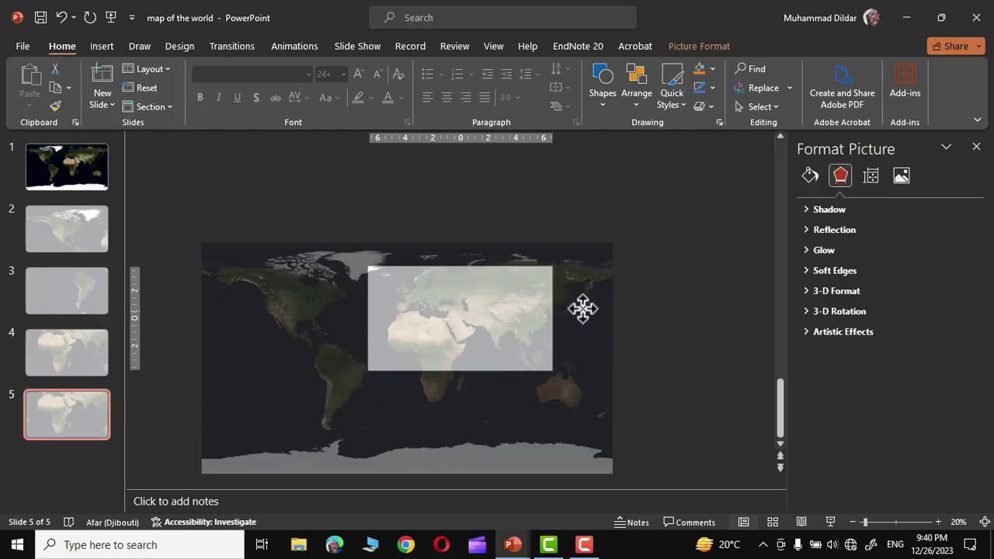
left_click_drag(590, 275, 579, 321)
mouse_move(608, 254)
left_mouse_down()
mouse_move(639, 264)
mouse_move(650, 255)
mouse_move(599, 289)
mouse_move(595, 306)
left_mouse_up()
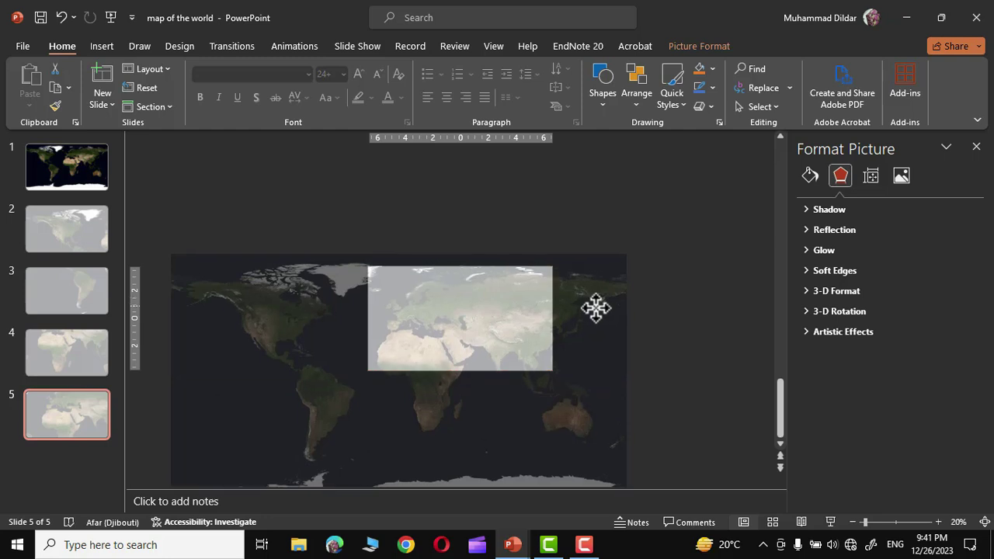
Duplicate slide 5 as slide 6 and resize the map to frame Asia.
left_click(74, 410)
right_click(75, 410)
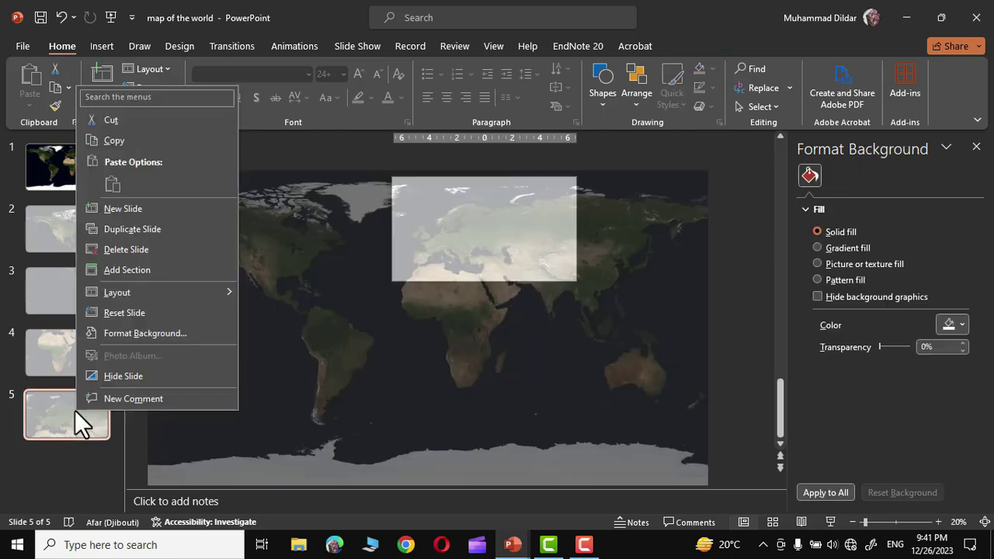
left_click(128, 229)
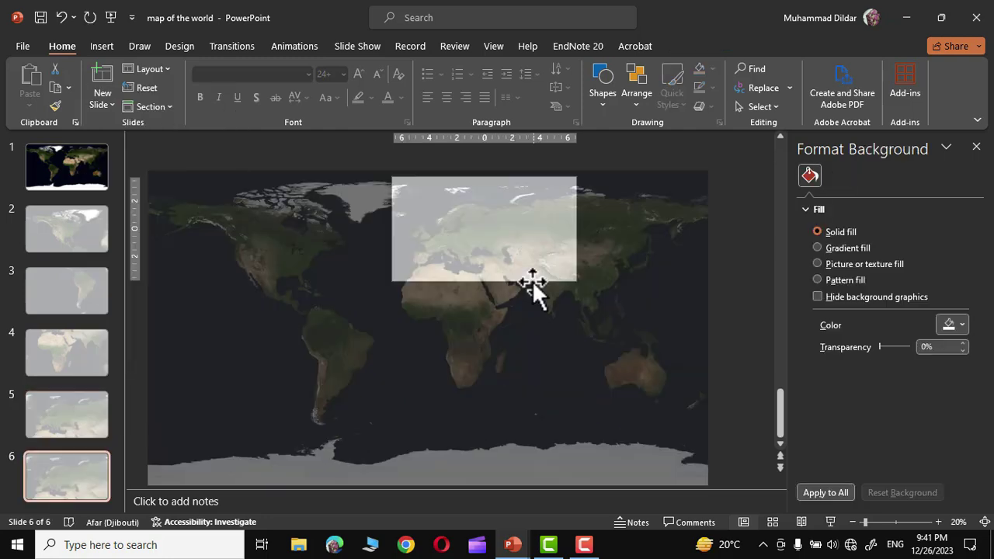
left_click(620, 312)
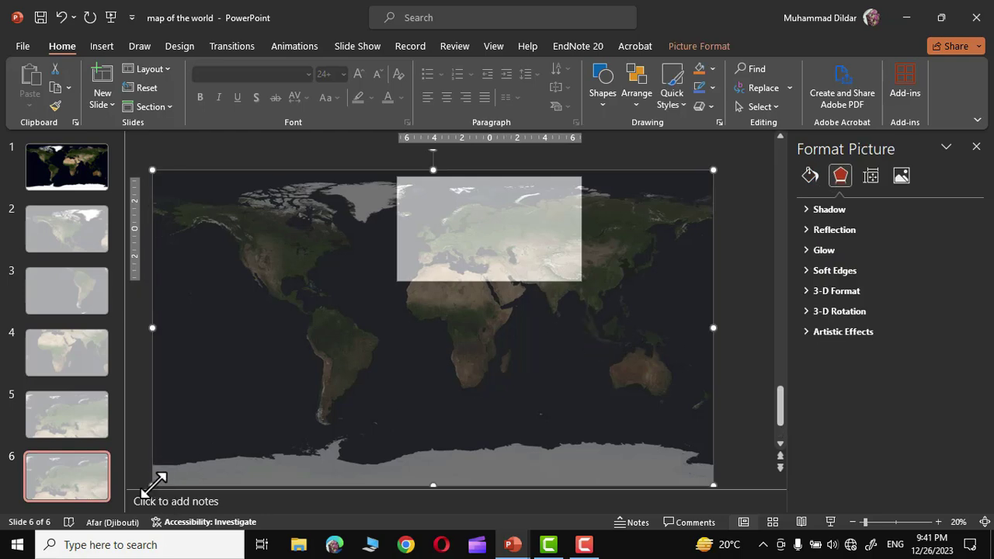
left_click_drag(152, 484, 599, 241)
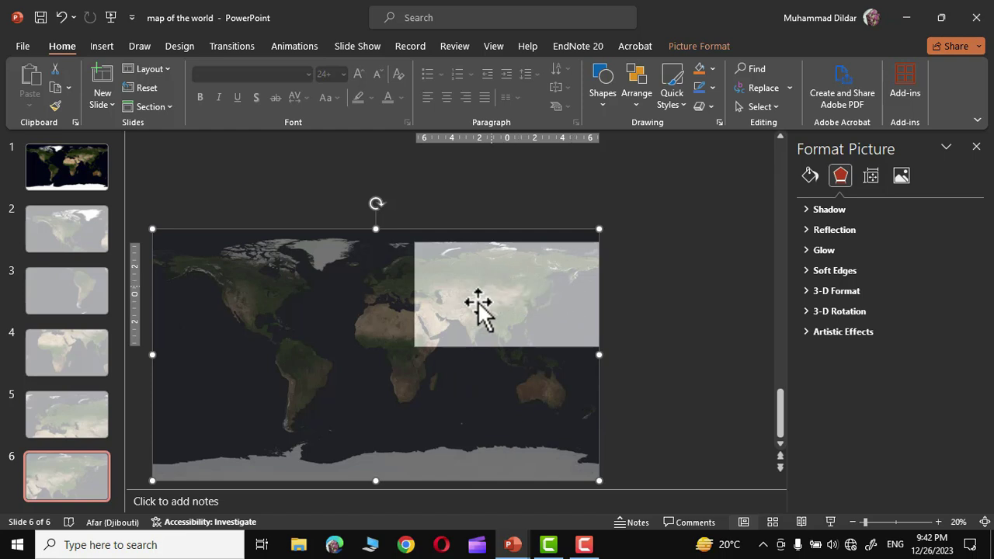
Duplicate slide 6 as slide 7 and move and enlarge the map so Australia fills it.
right_click(66, 480)
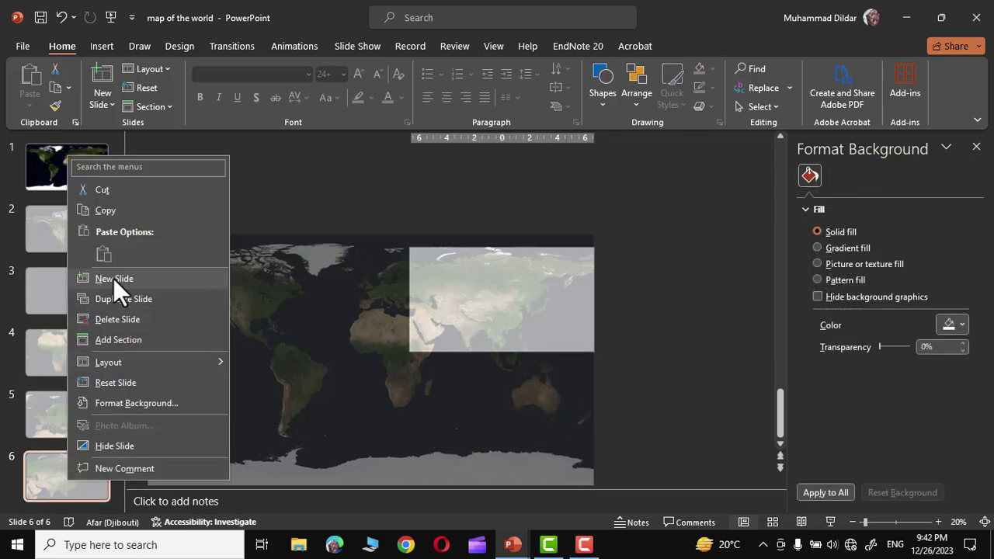
left_click(120, 299)
mouse_move(520, 400)
left_mouse_down()
mouse_move(542, 356)
mouse_move(541, 391)
left_mouse_up()
left_click_drag(595, 186, 654, 141)
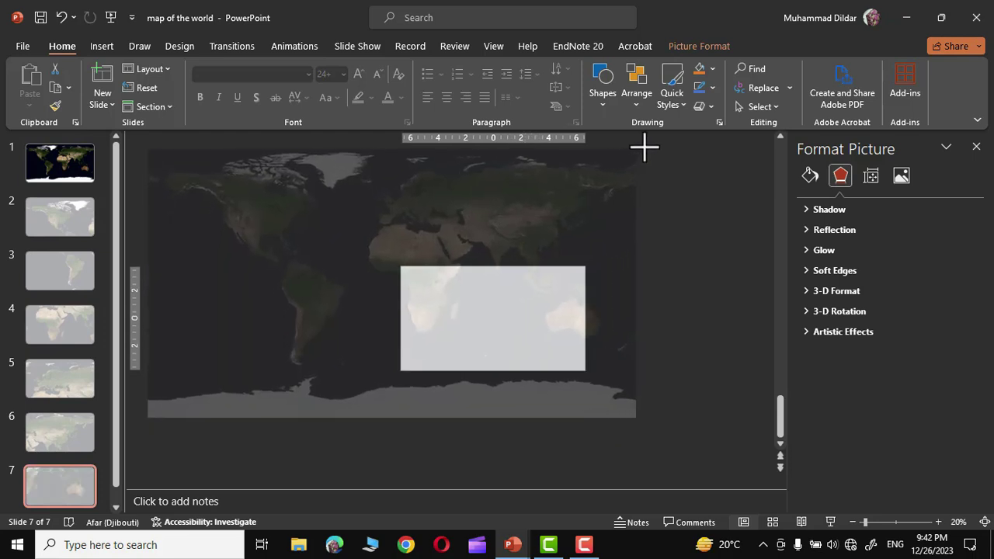
left_click_drag(618, 262, 552, 243)
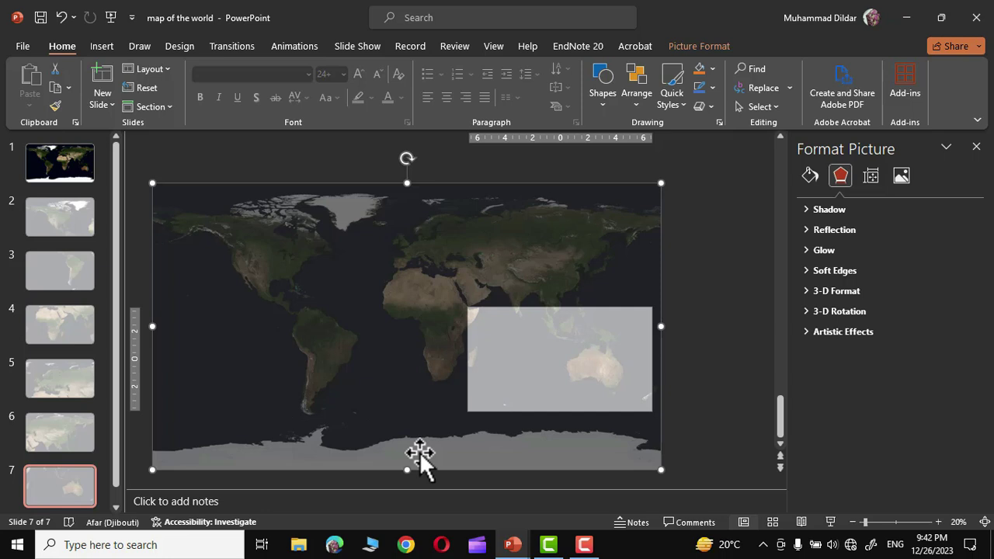
left_click(78, 475)
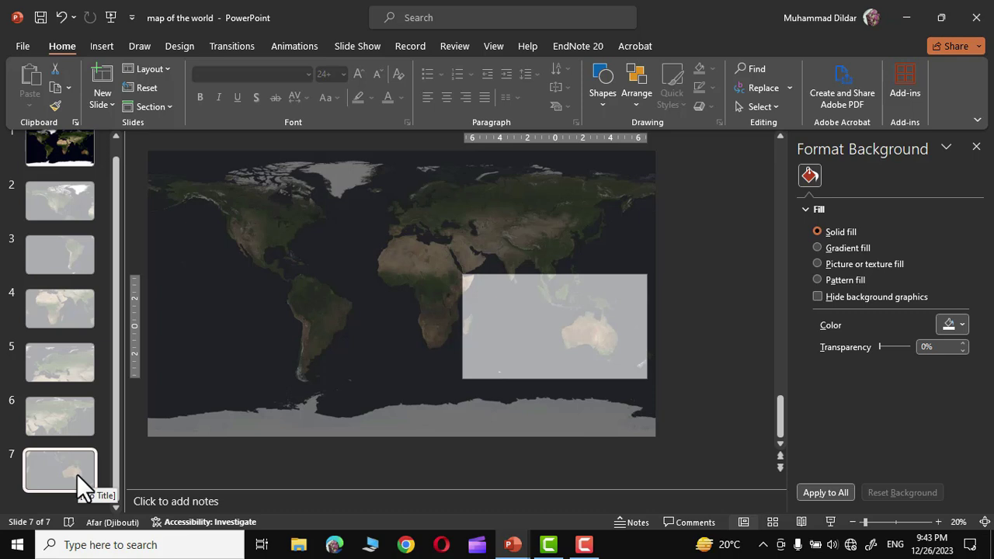
Duplicate slide 7 as slide 8, shrink its map to fit the slide, then return to slide 2.
right_click(77, 475)
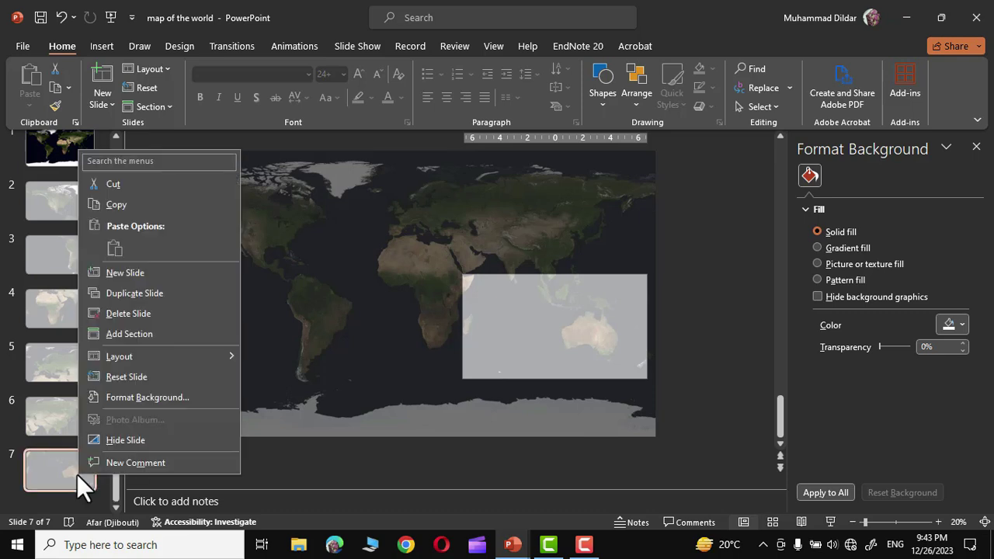
left_click(135, 293)
mouse_move(152, 468)
left_mouse_down()
mouse_move(564, 289)
mouse_move(521, 265)
mouse_move(526, 320)
mouse_move(526, 312)
left_mouse_up()
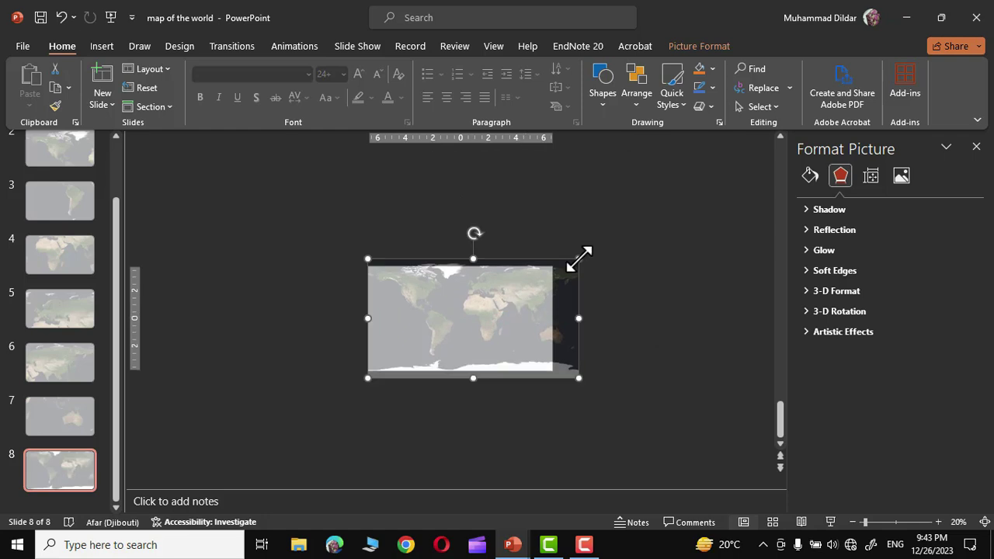
left_click_drag(579, 259, 556, 268)
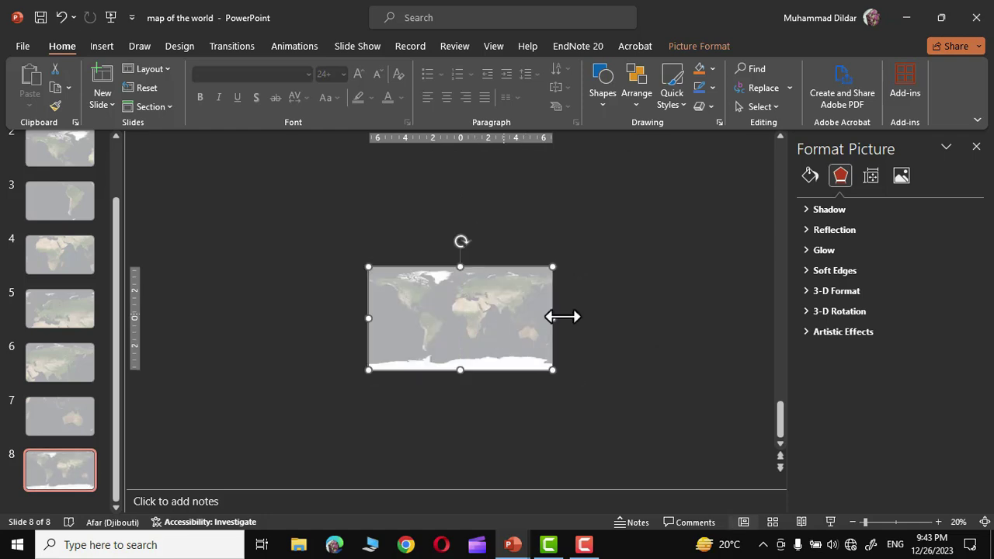
left_click_drag(116, 281, 115, 222)
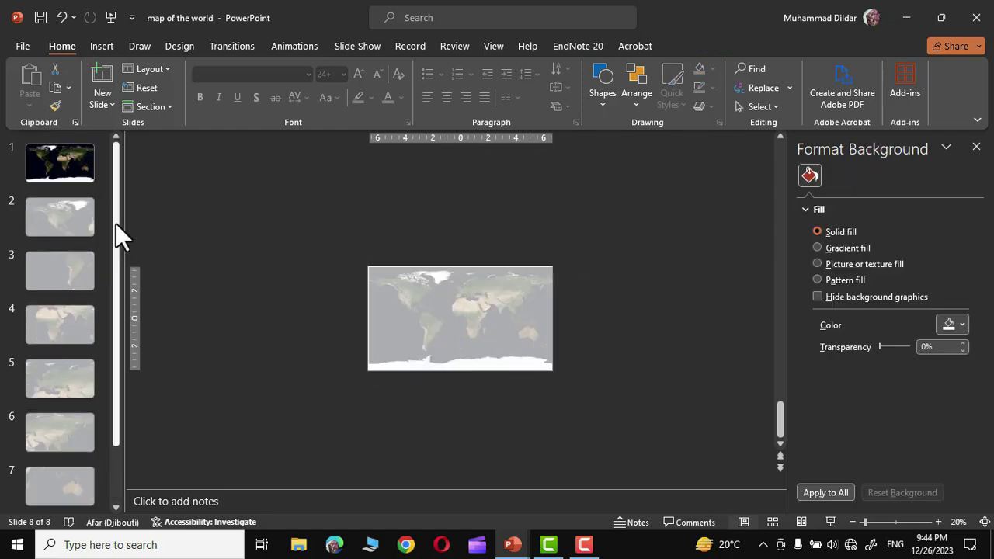
left_click(66, 217)
Set slide 2's map Picture Transparency back to 0%, then move on to slide 3.
left_click(659, 321)
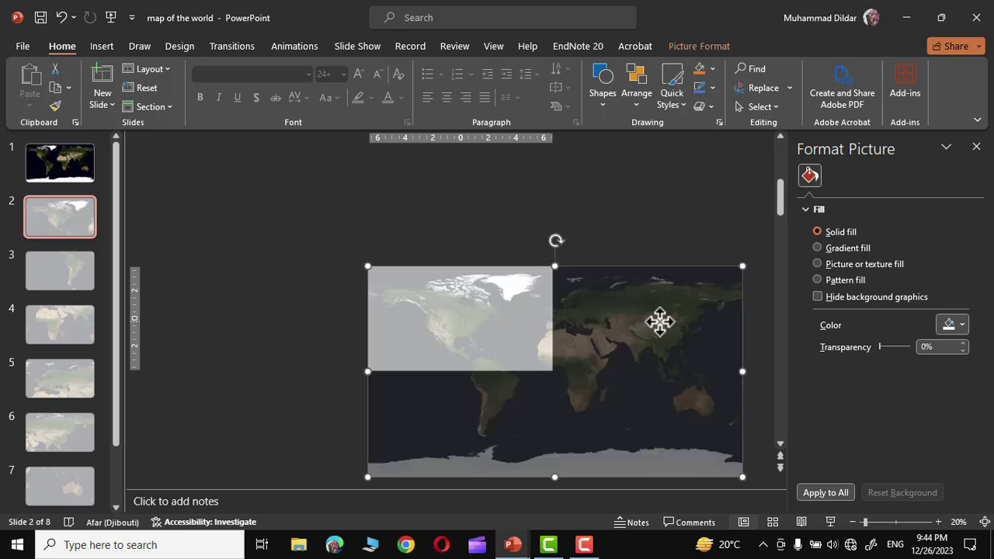
right_click(660, 322)
left_click(695, 495)
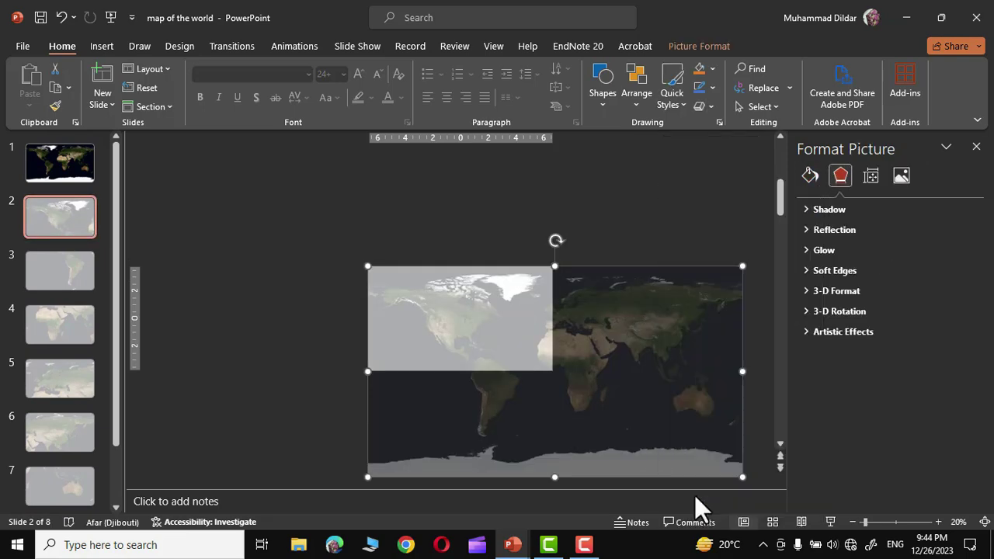
left_click(903, 174)
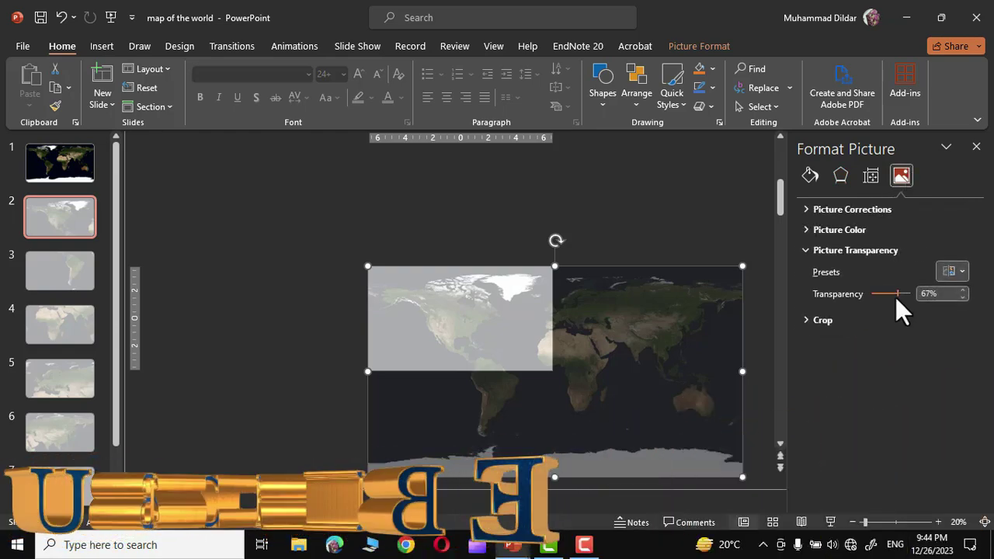
left_click_drag(898, 294, 868, 296)
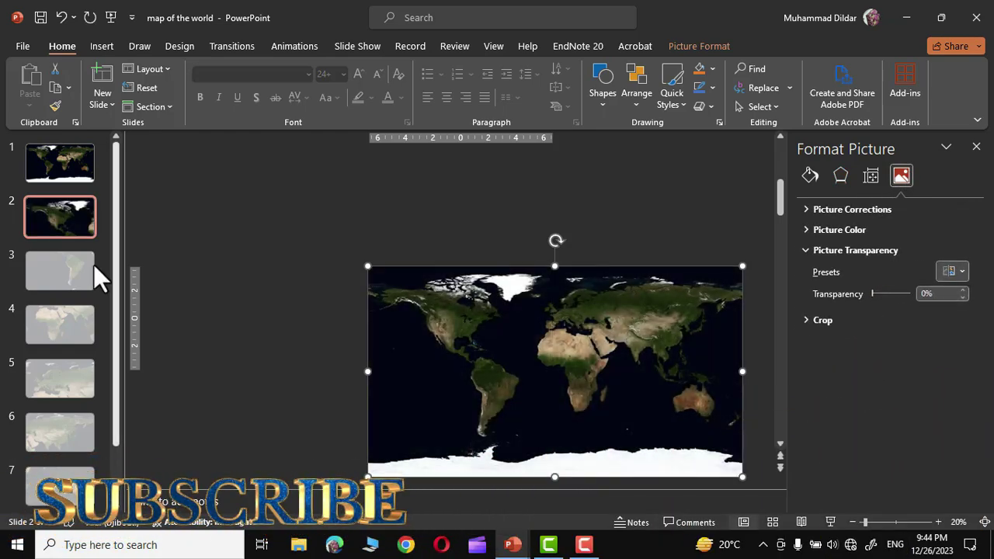
left_click(45, 262)
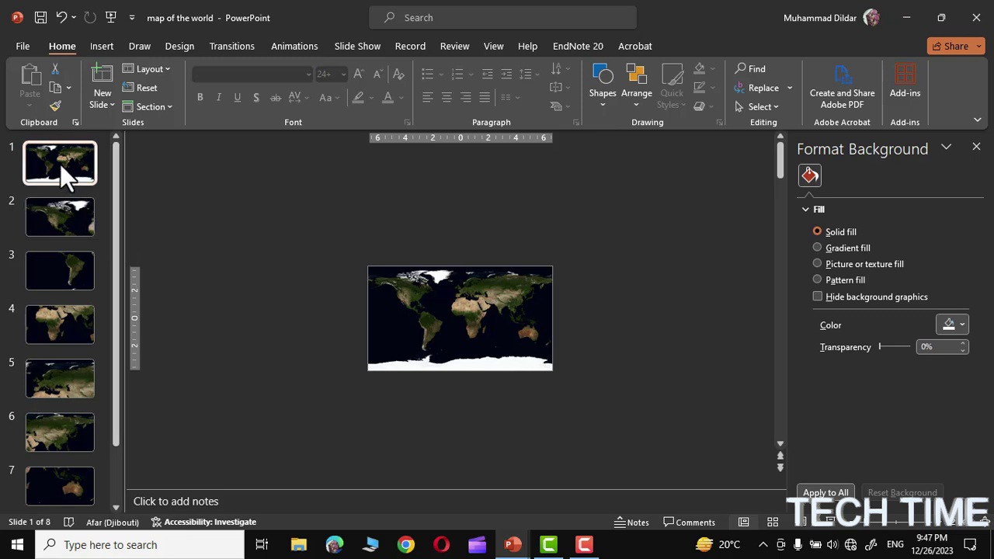
Select all eight slide thumbnails, give them the Morph transition, and start the slideshow.
scroll(112, 306, "down", 2)
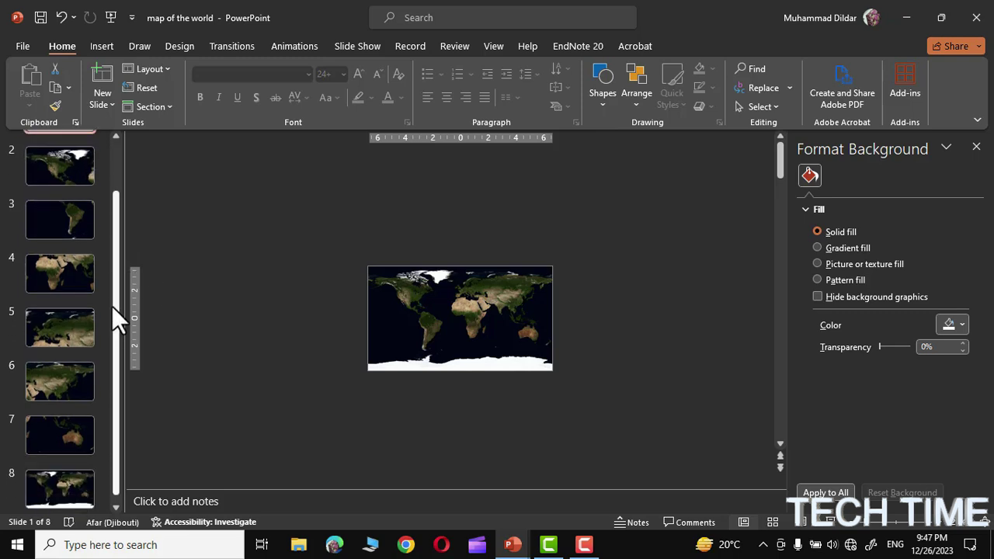
left_click(63, 473, "shift")
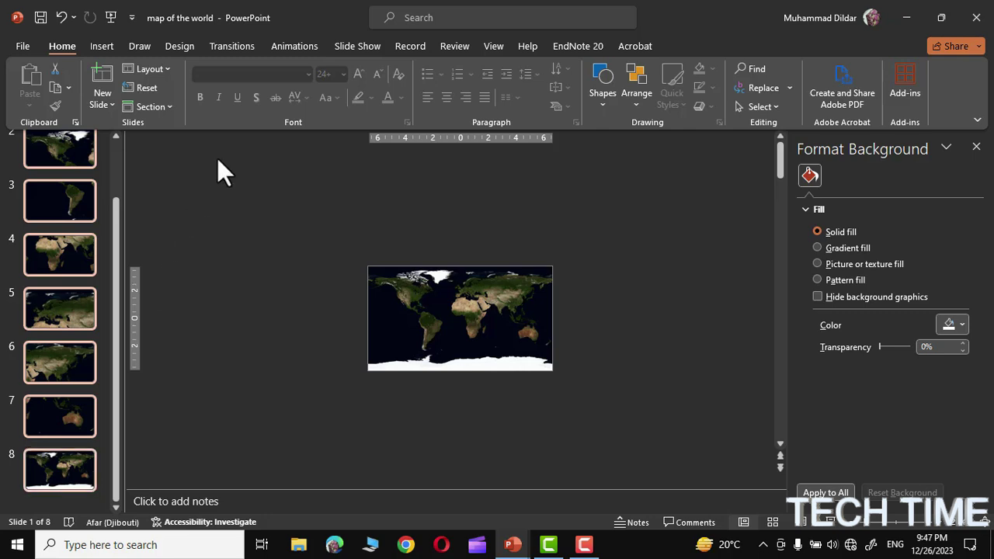
left_click(233, 45)
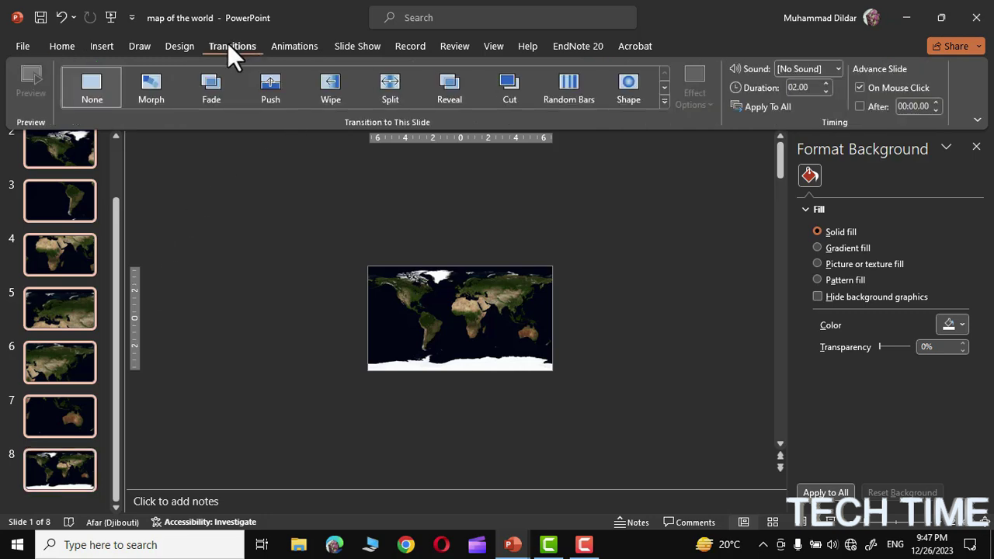
left_click(150, 86)
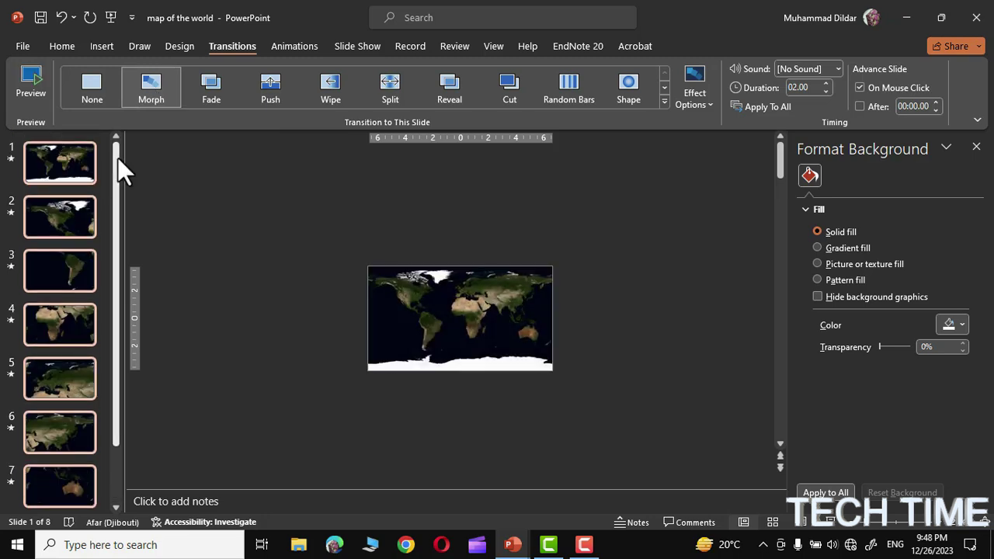
left_click(831, 524)
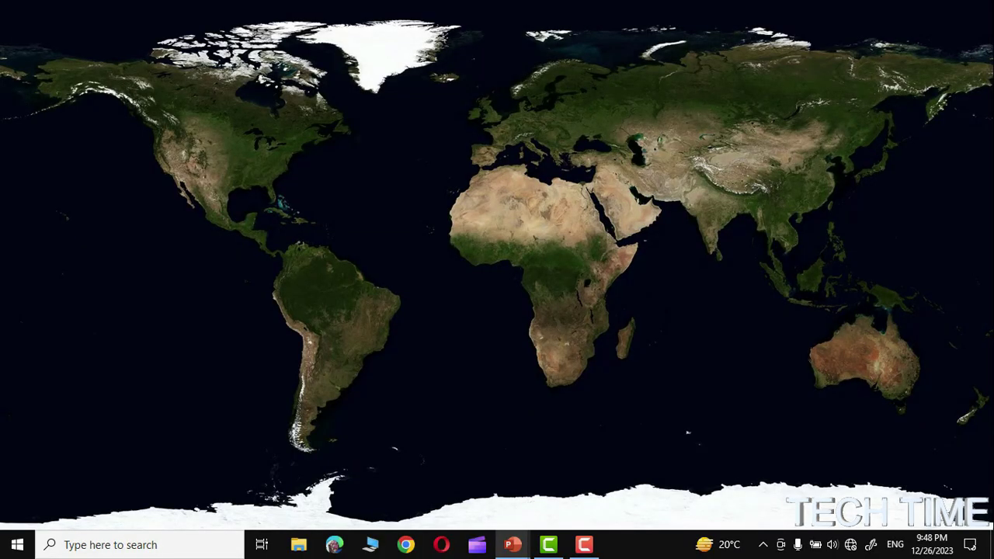
Advance the slideshow from North America through to the Europe slide as the map morphs.
left_click(528, 372)
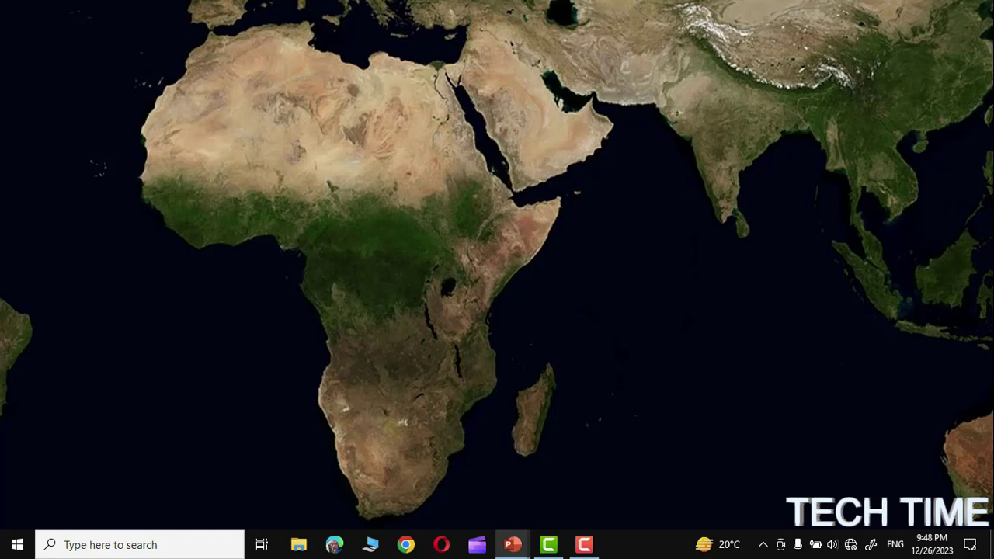
left_click(654, 357)
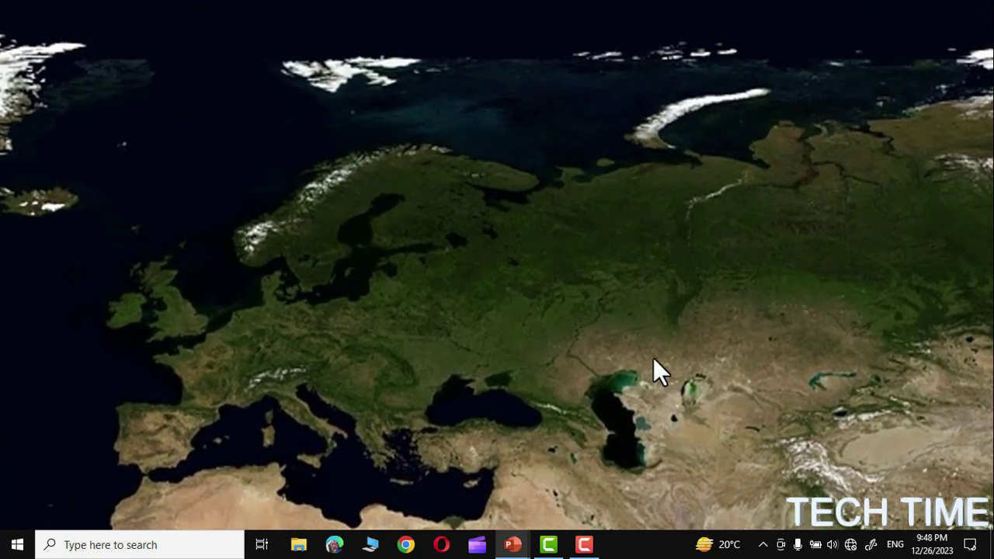